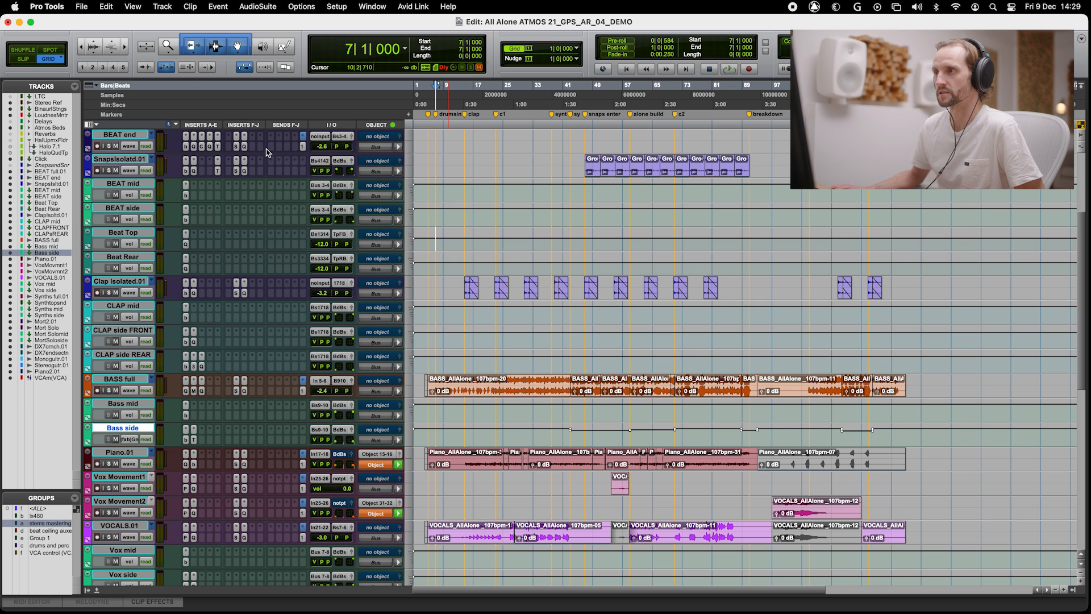
# - Inspect the Shadow Hills mastering compressor and FabFilter Pro-Q 3 inserts on the BEAT end track, then close the plug-in window
pyautogui.click(236, 136)
pyautogui.moveTo(789, 127); pyautogui.dragTo(676, 117)
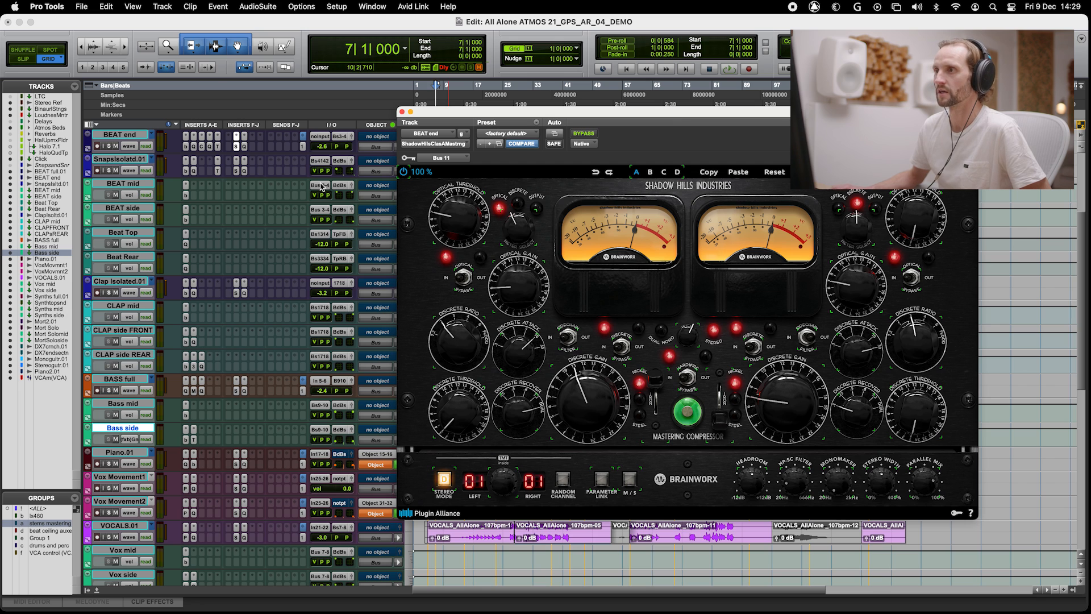
pyautogui.click(244, 147)
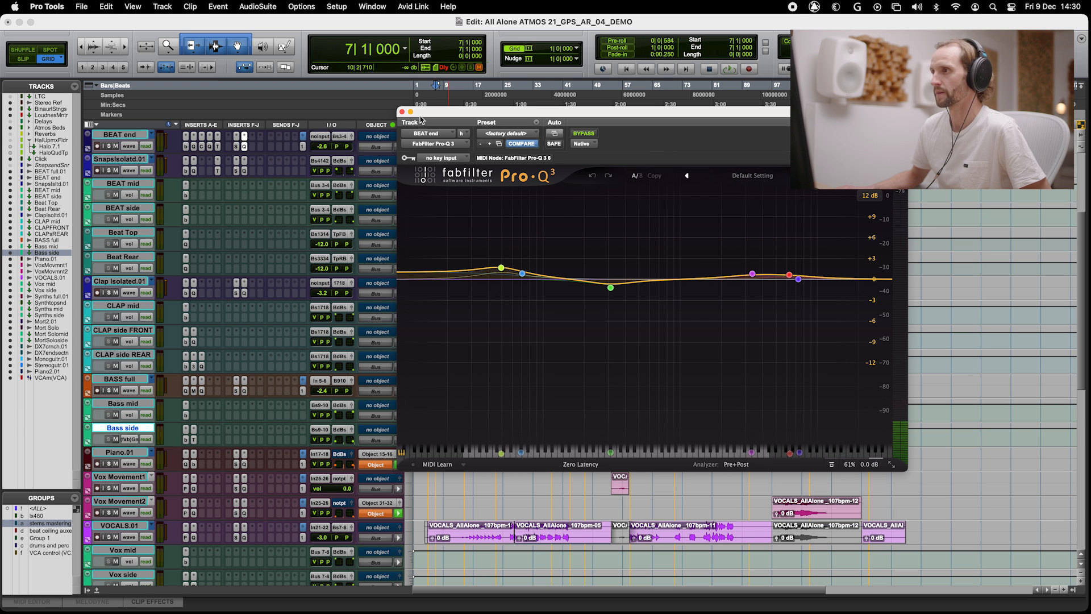
pyautogui.click(402, 112)
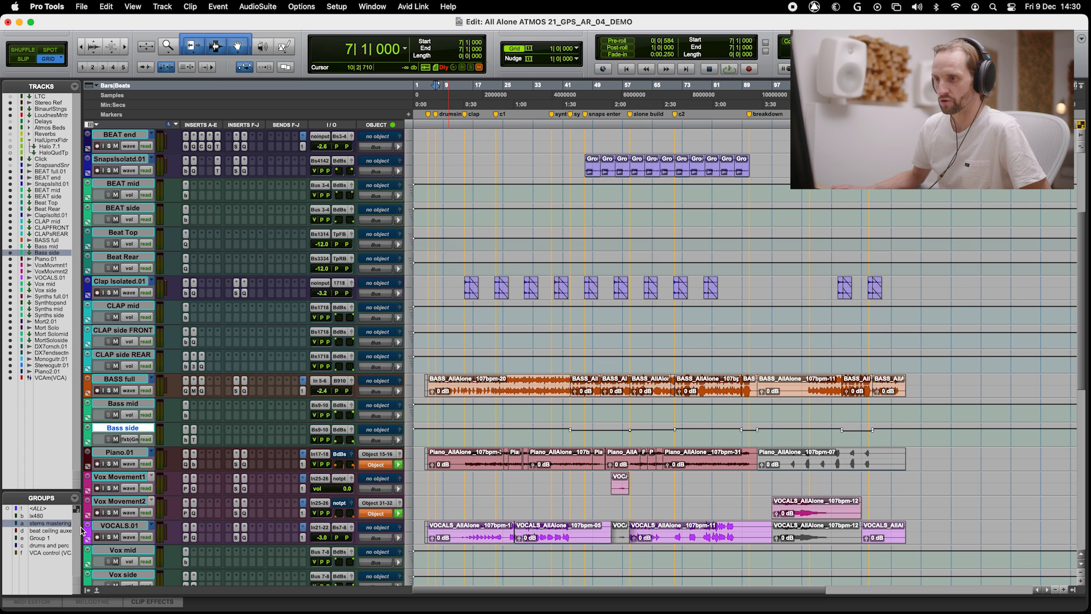
# - Review the attributes of the "stems mastering link" group, including its linked insert controls, bypasses and send settings
pyautogui.rightClick(55, 527)
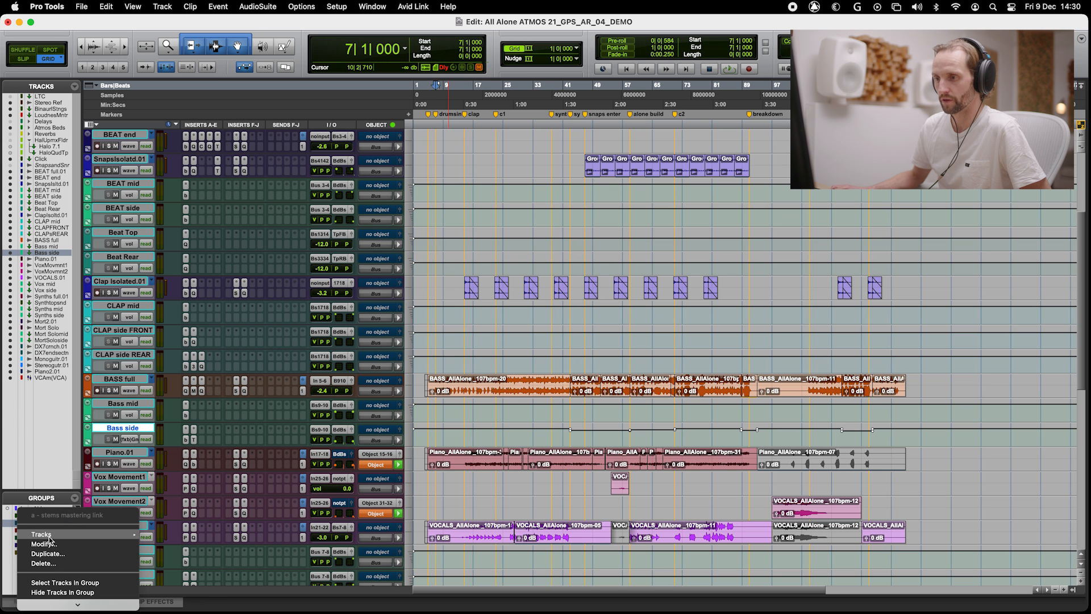
pyautogui.click(50, 544)
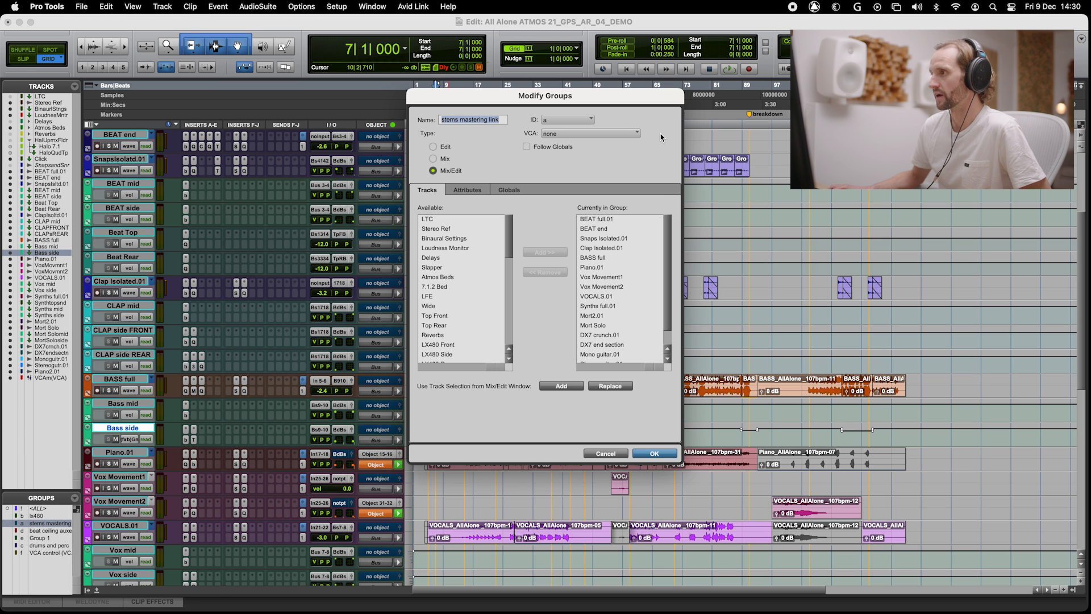
pyautogui.click(467, 190)
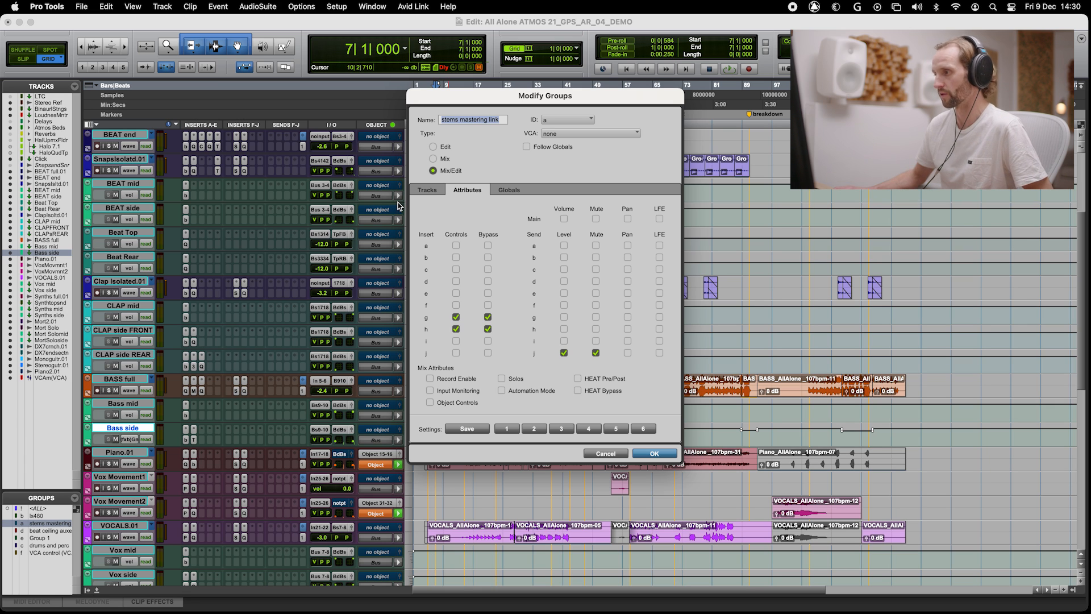
pyautogui.click(655, 455)
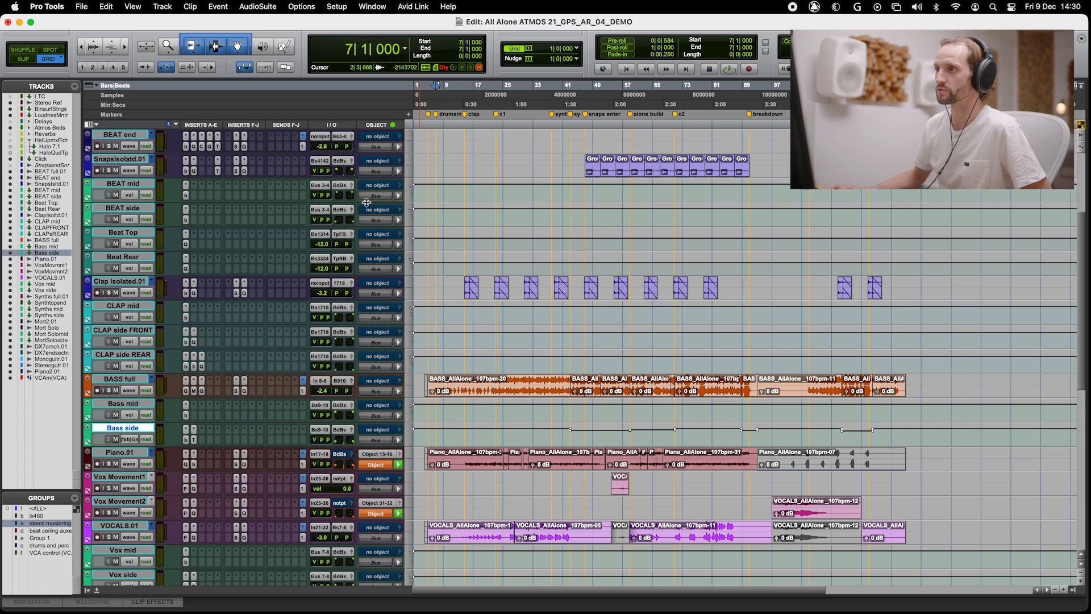
# - Inspect send j of the BEAT end track and the key input choices of its Shadow Hills compressor
pyautogui.click(304, 148)
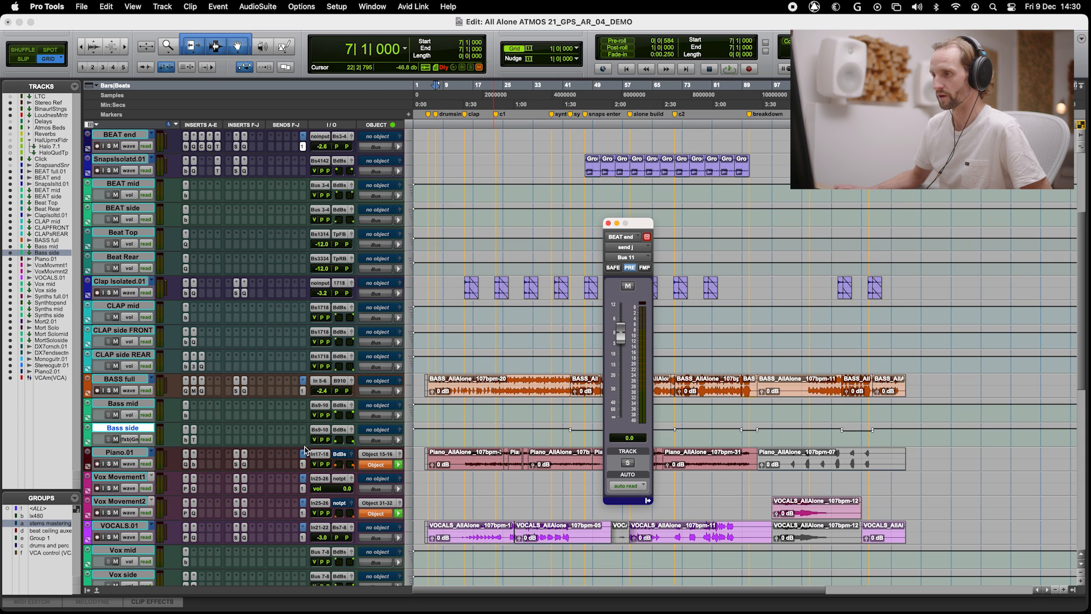
pyautogui.click(608, 223)
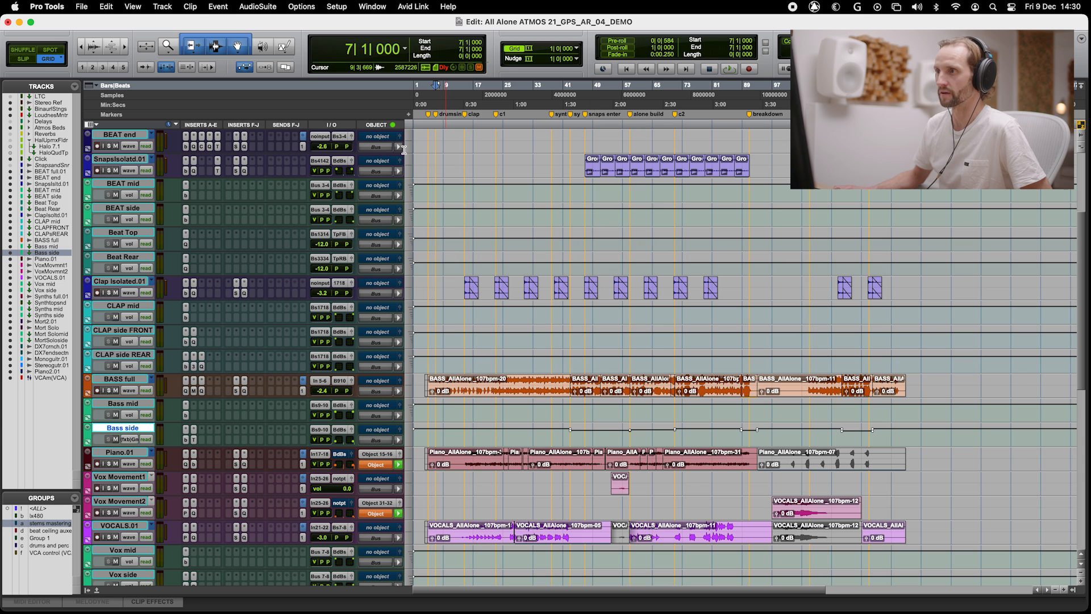
pyautogui.click(237, 137)
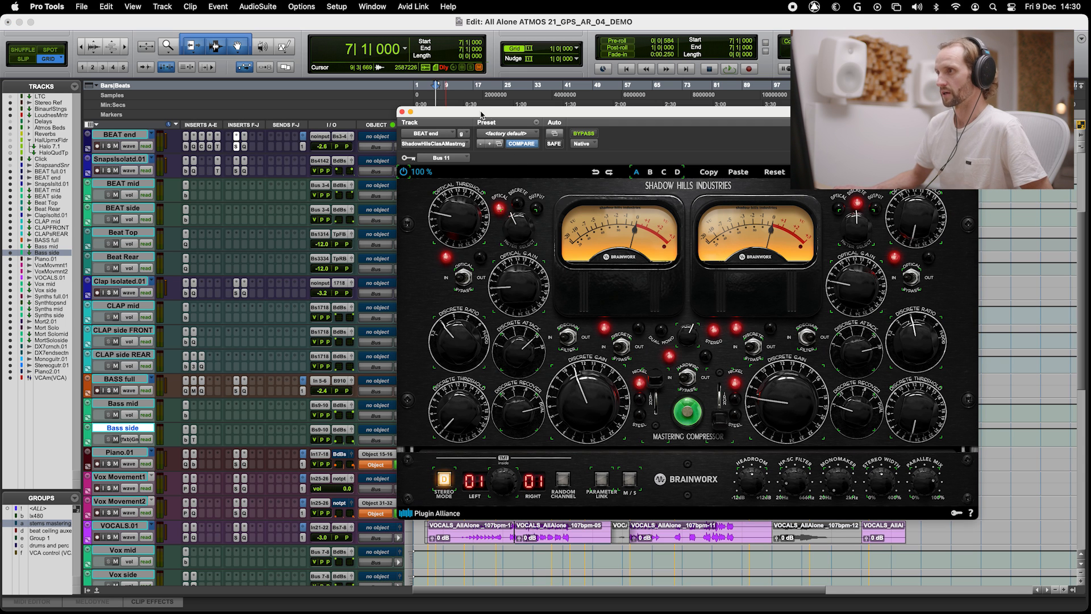
pyautogui.moveTo(481, 114); pyautogui.dragTo(449, 116)
pyautogui.click(419, 161)
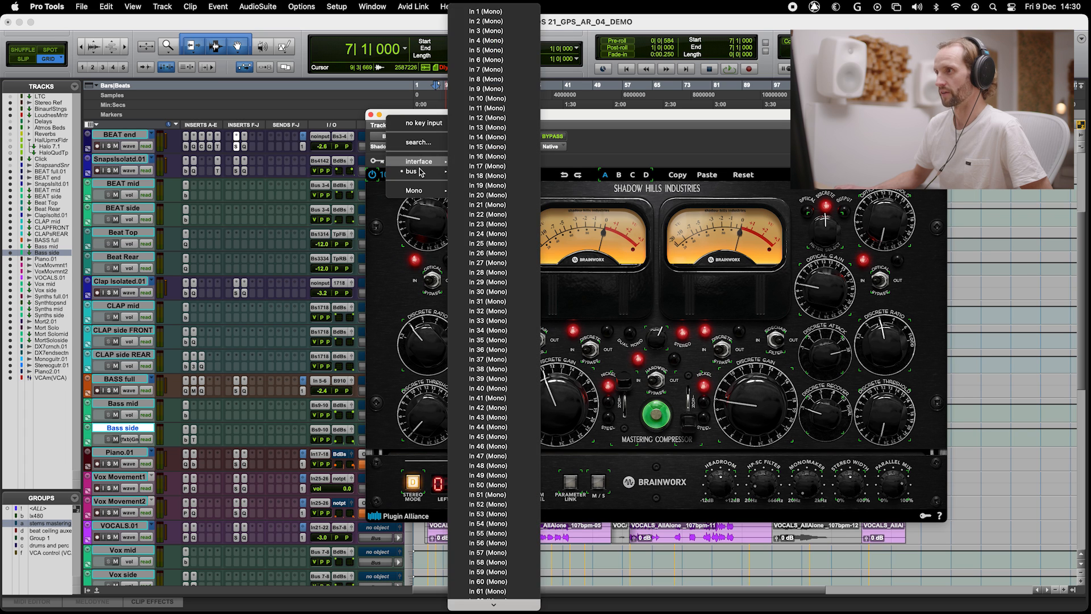
pyautogui.moveTo(421, 174)
pyautogui.click(683, 147)
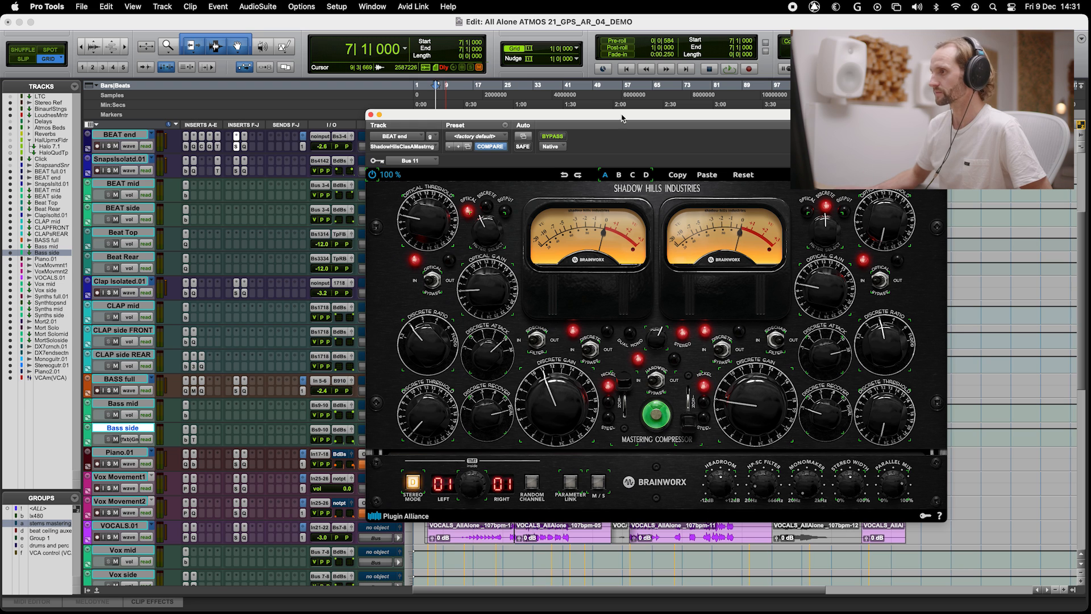
pyautogui.moveTo(391, 117); pyautogui.dragTo(450, 110)
pyautogui.click(429, 108)
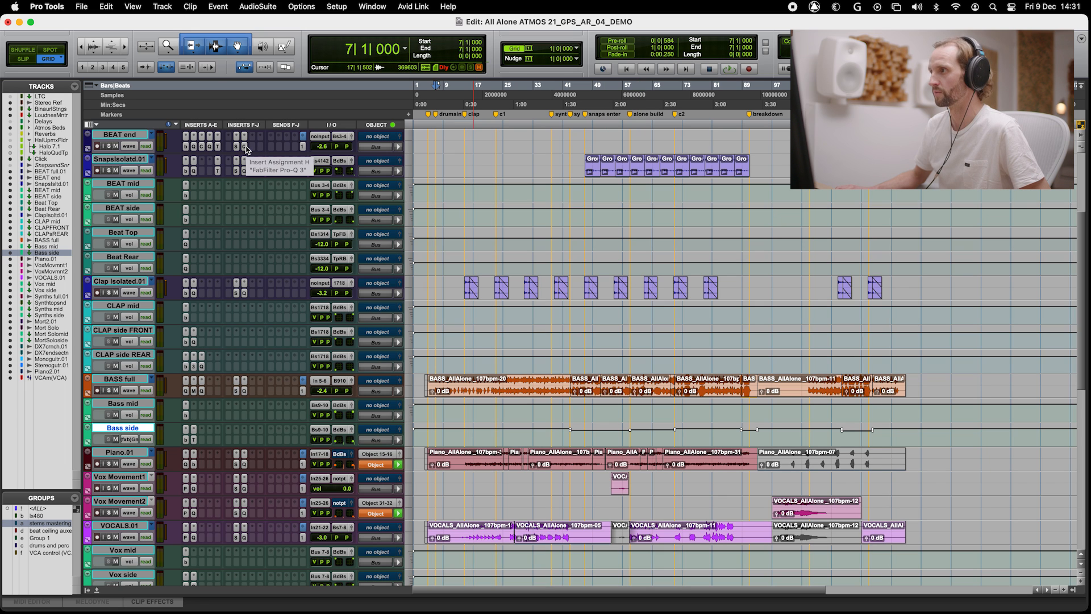
# - Open the FabFilter Pro-Q 3 inserts of BEAT full.01 and BASS full together for comparison
pyautogui.scroll(2, 247, 154)
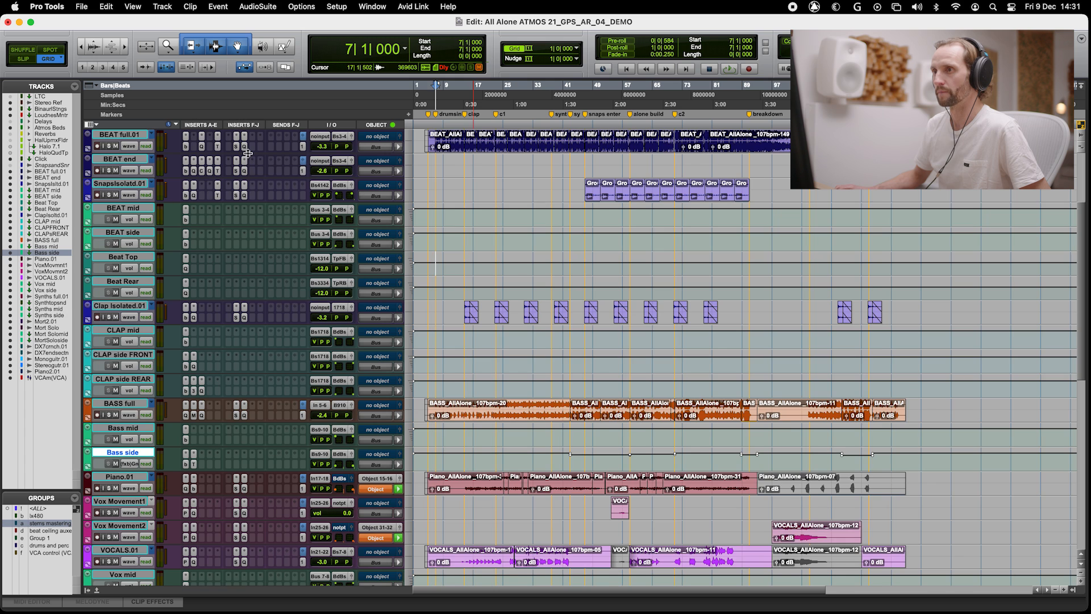
pyautogui.click(245, 173)
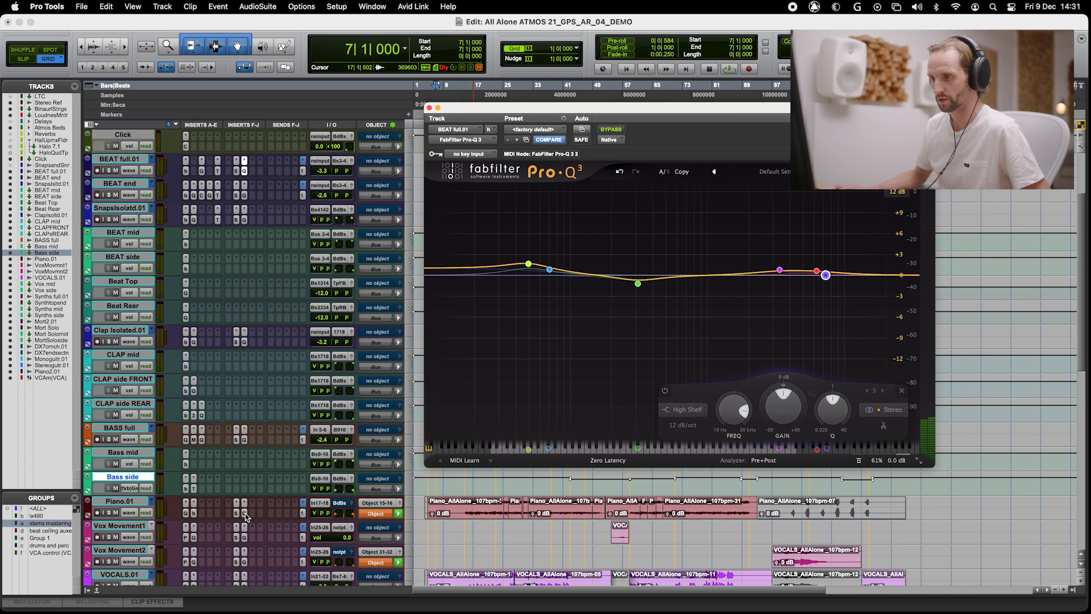
pyautogui.click(244, 440)
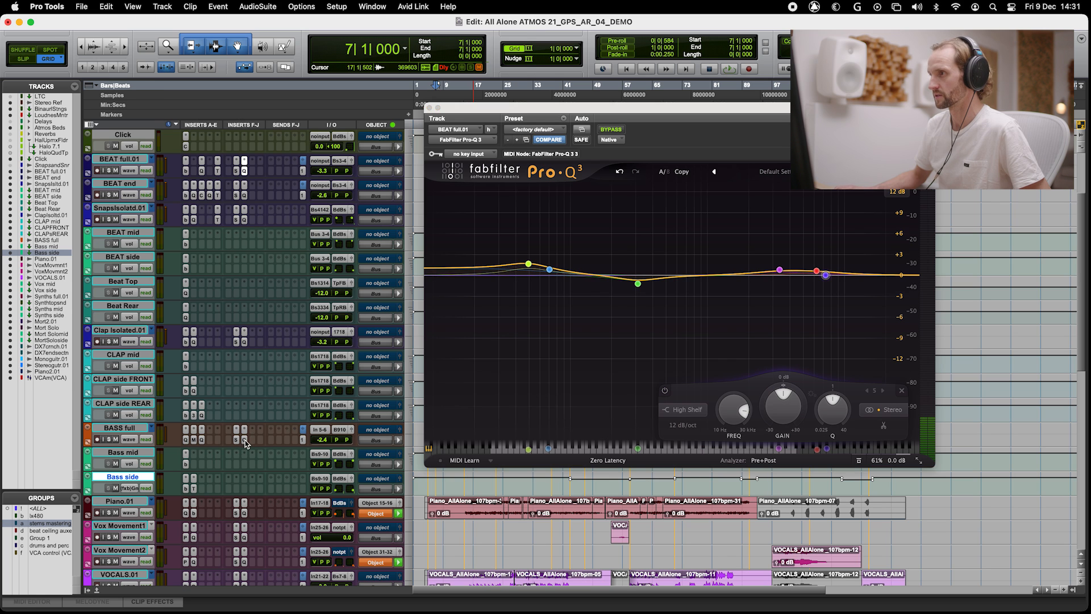
pyautogui.moveTo(512, 21); pyautogui.dragTo(474, 255)
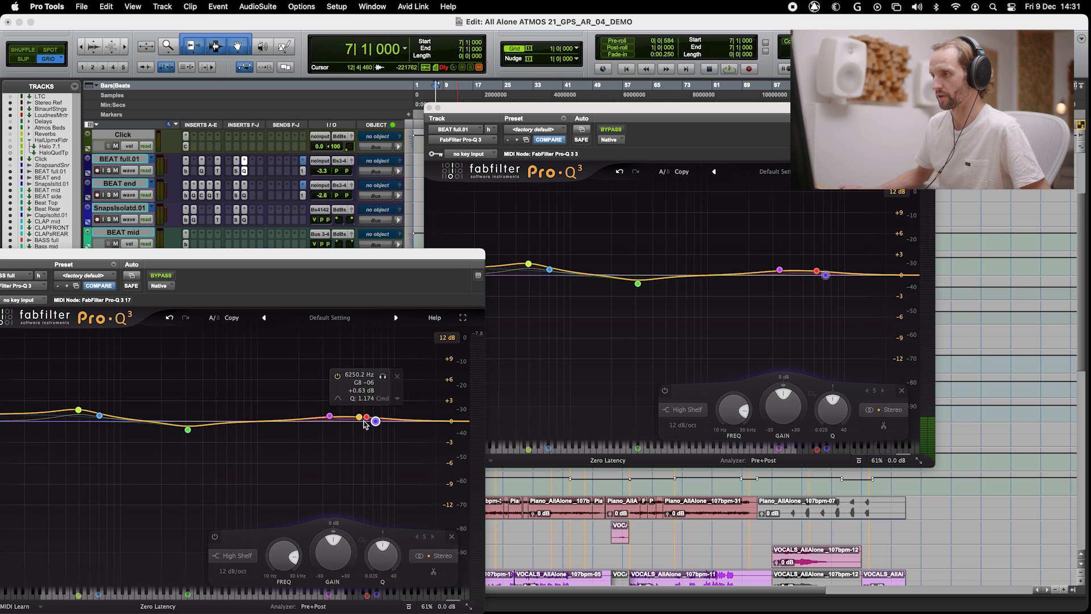
# - Try an extra EQ band in BASS full's Pro-Q 3 beside the BEAT full.01 curve, delete it, and close both EQs
pyautogui.moveTo(293, 421); pyautogui.dragTo(263, 418)
pyautogui.rightClick(263, 419)
pyautogui.click(283, 527)
pyautogui.moveTo(183, 257); pyautogui.dragTo(508, 336)
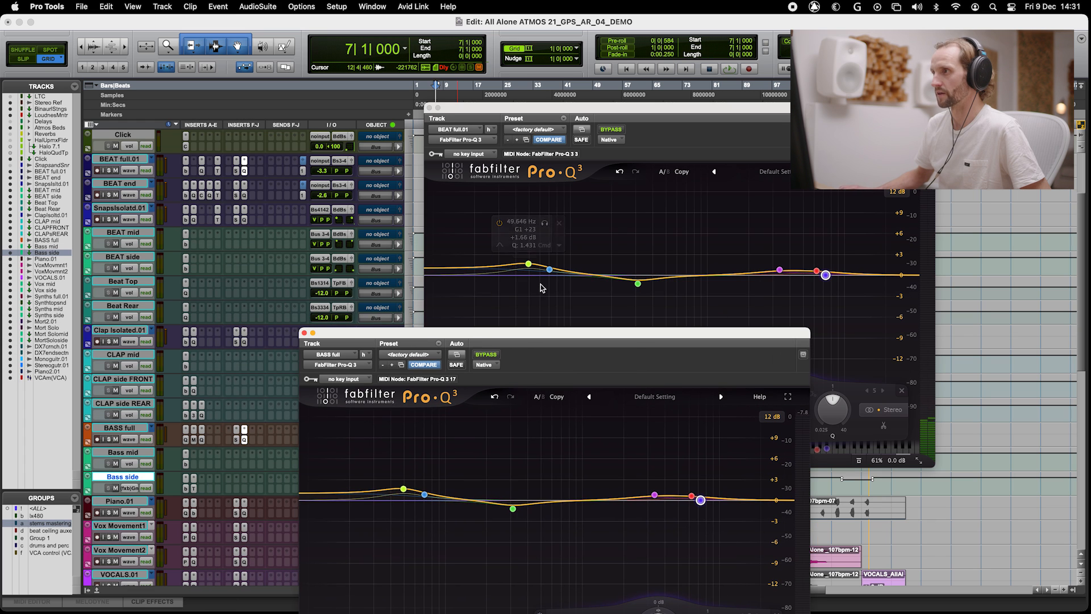
pyautogui.click(429, 108)
pyautogui.click(314, 332)
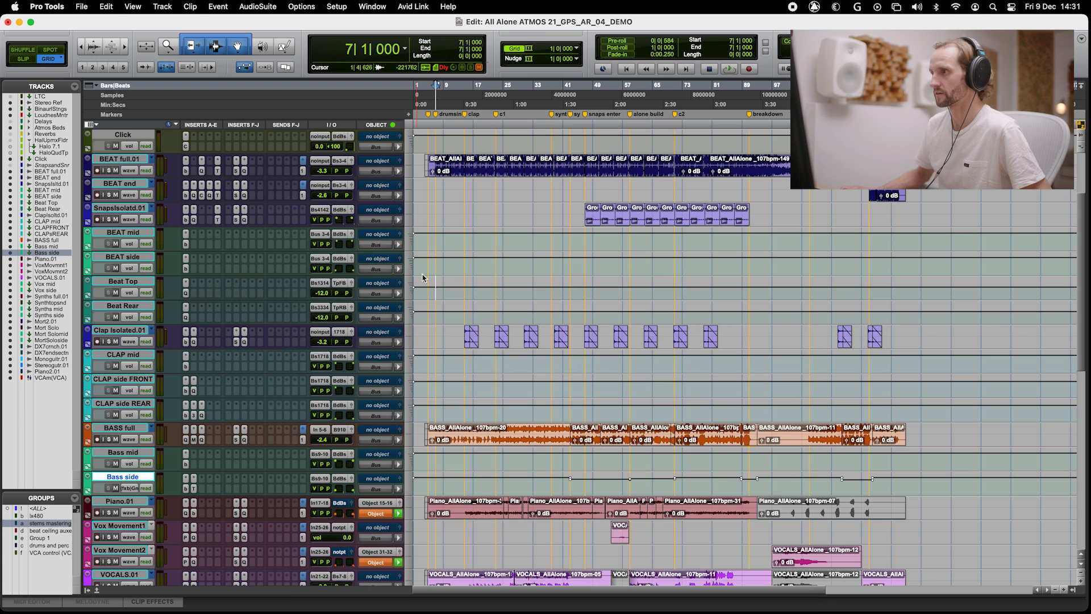
# - Play the session from bar 7
pyautogui.click(466, 188)
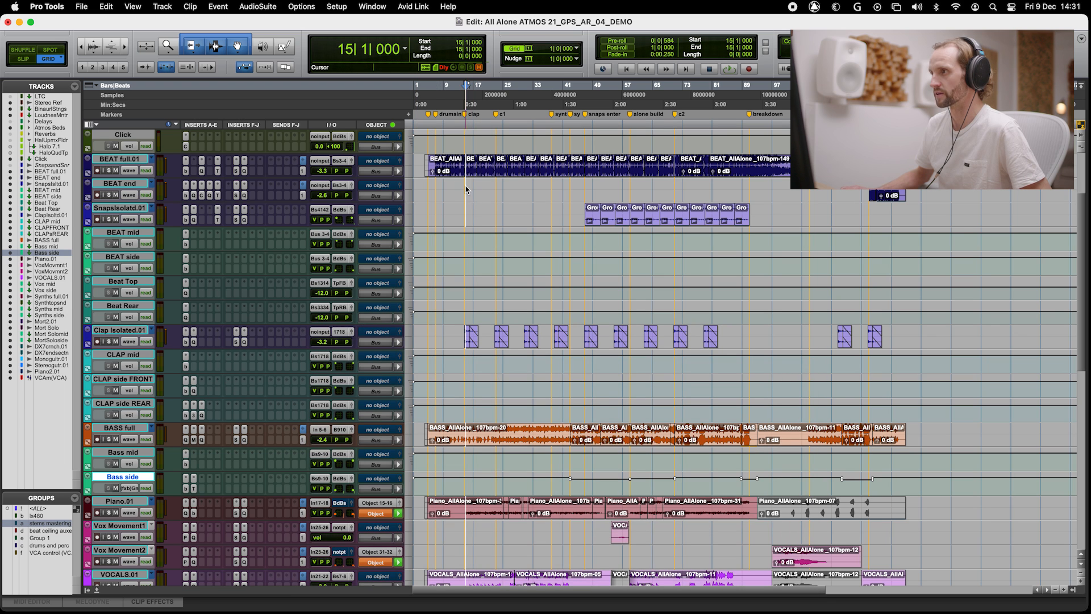
pyautogui.click(436, 188)
pyautogui.press('space')
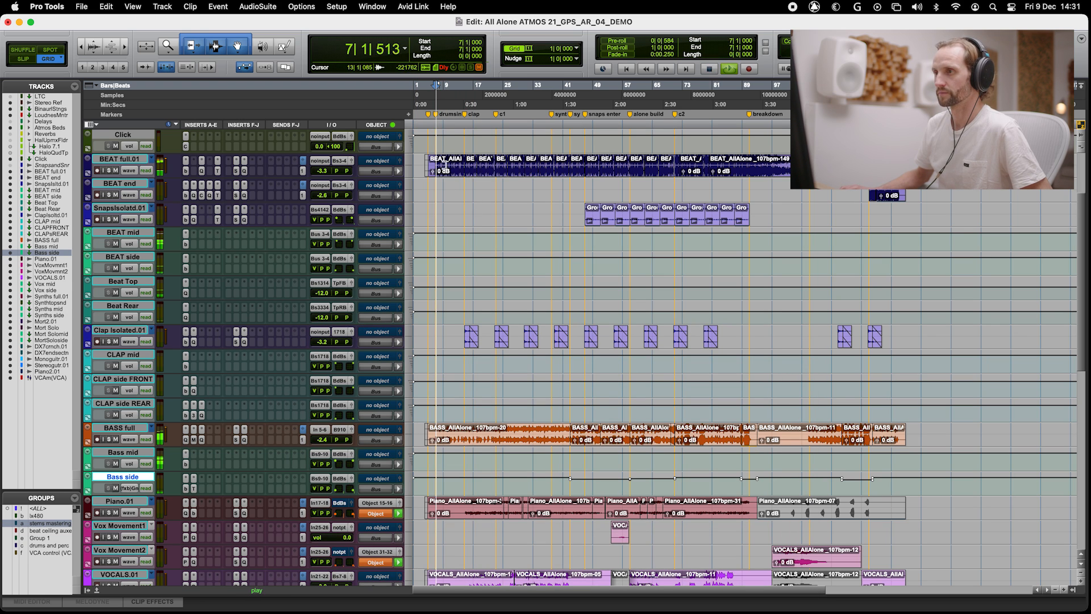
# - Audition the Shadow Hills compressor on BEAT full.01 bypassed and active during playback, then close it
pyautogui.click(236, 171)
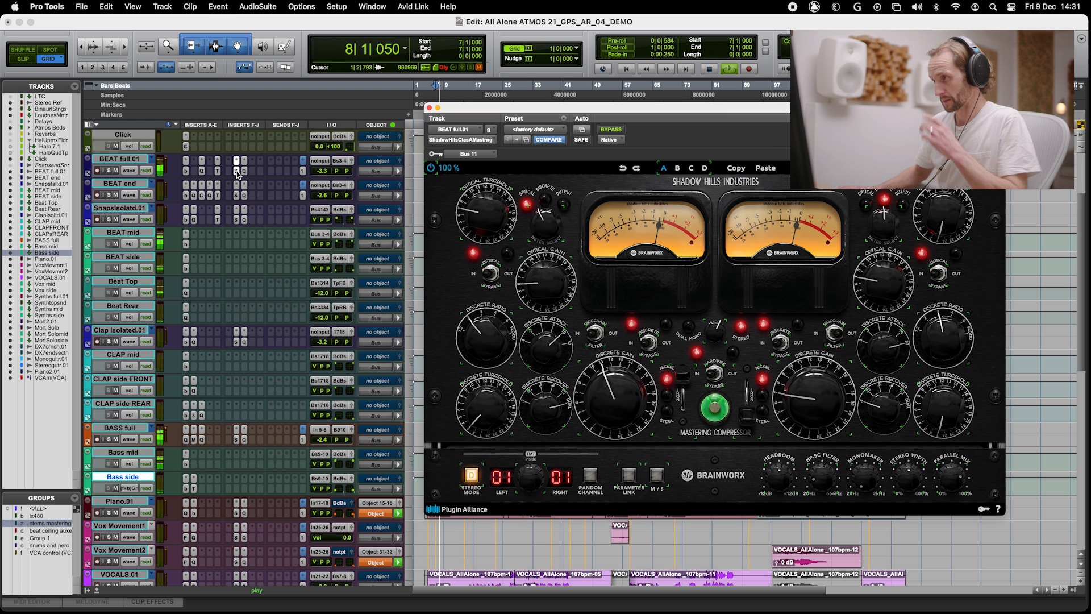
pyautogui.moveTo(601, 113); pyautogui.dragTo(555, 91)
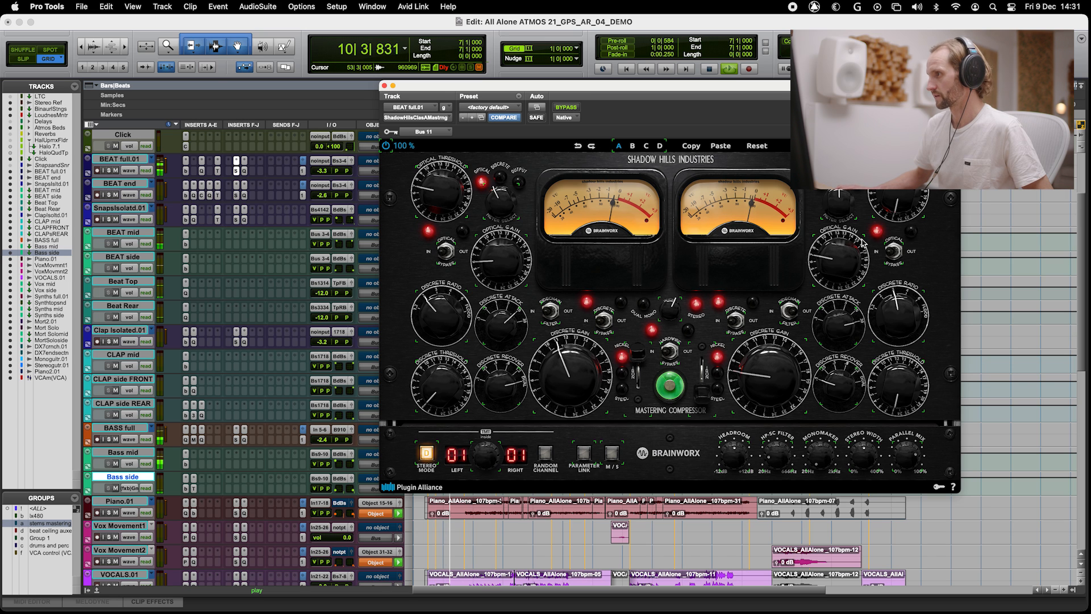
pyautogui.click(571, 109)
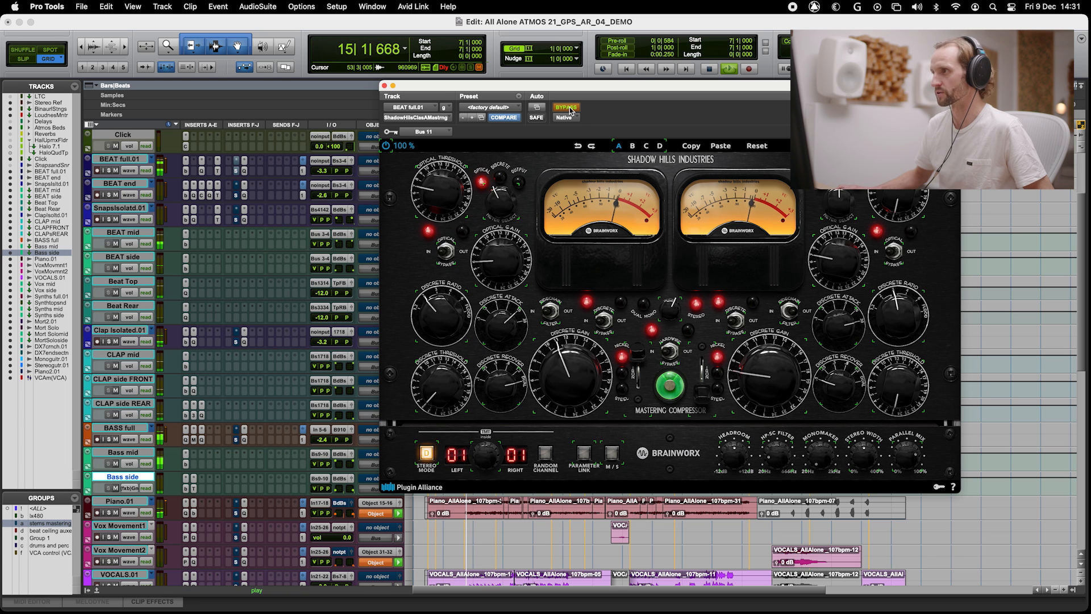
pyautogui.click(566, 108)
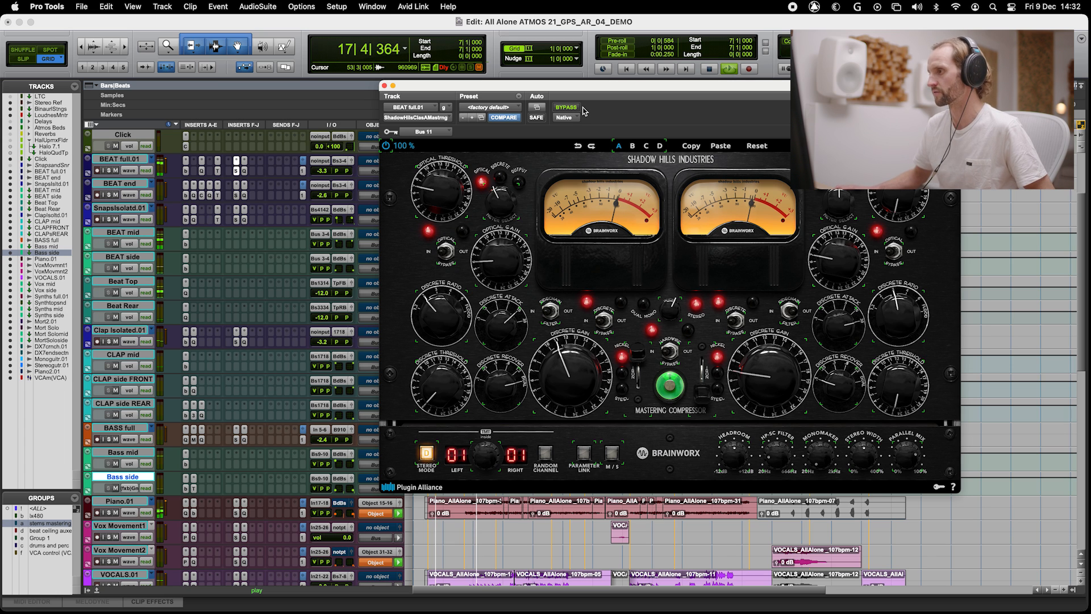
pyautogui.click(383, 86)
# - Try a bell boost of about 1.4 dB near 13.4 kHz in BEAT full.01's Pro-Q 3, delete the band and close the EQ
pyautogui.click(242, 171)
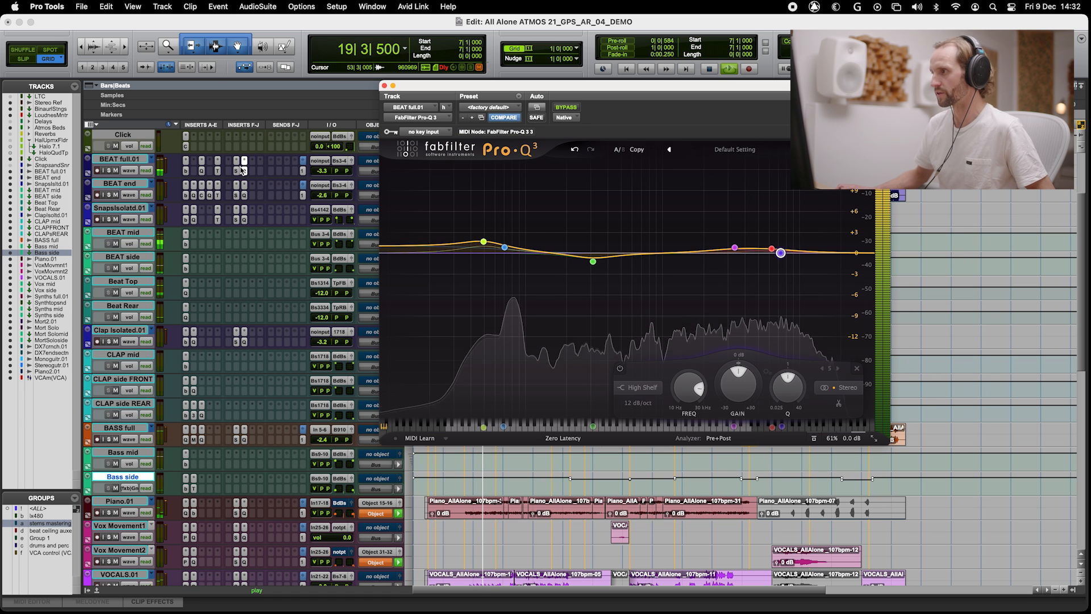
pyautogui.moveTo(671, 255); pyautogui.dragTo(817, 244)
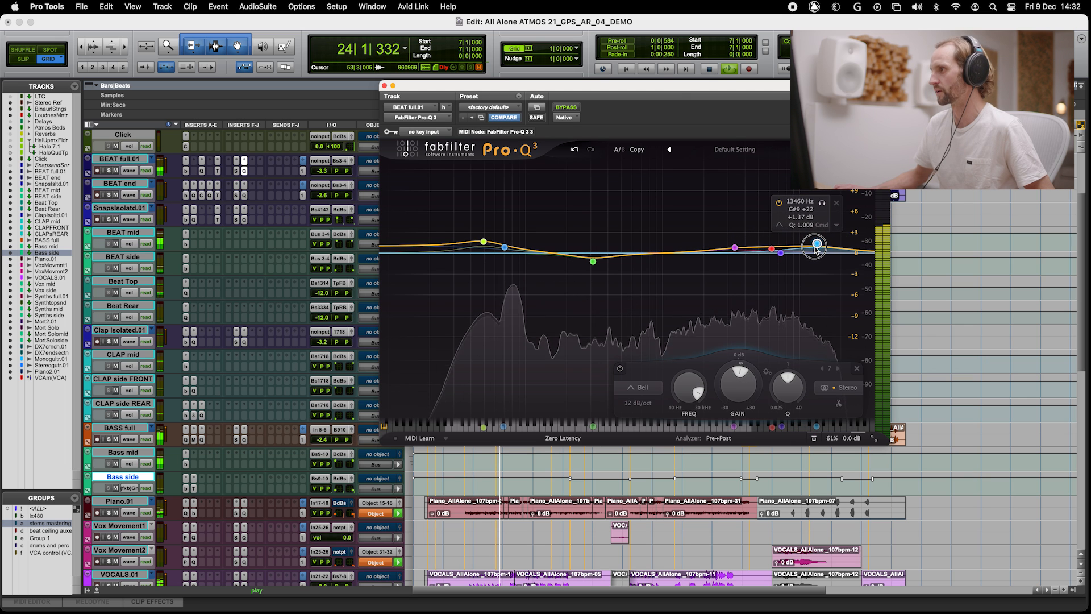
pyautogui.rightClick(817, 245)
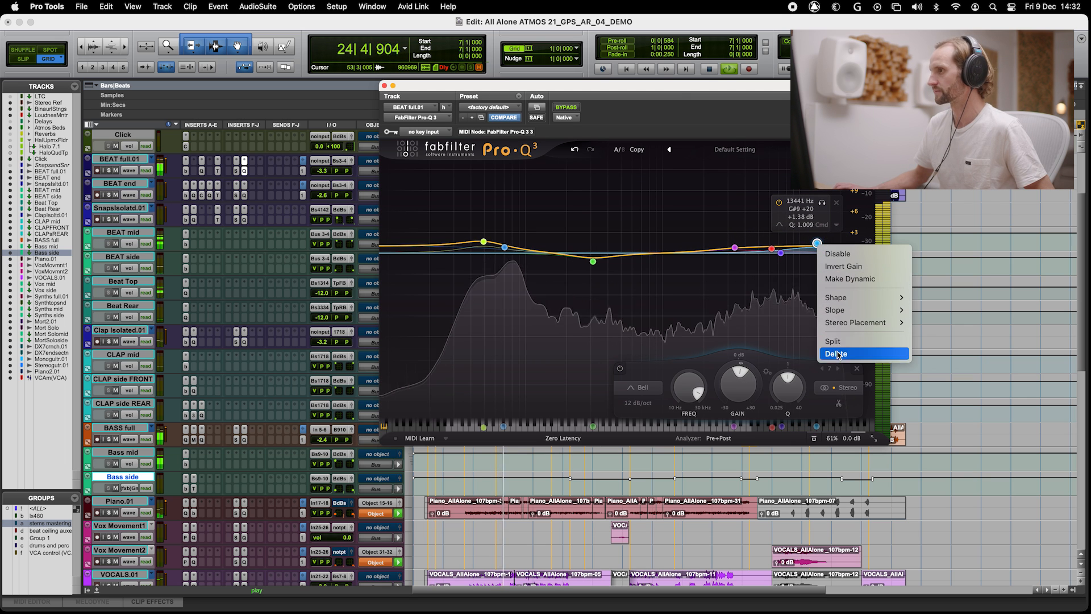
pyautogui.click(833, 354)
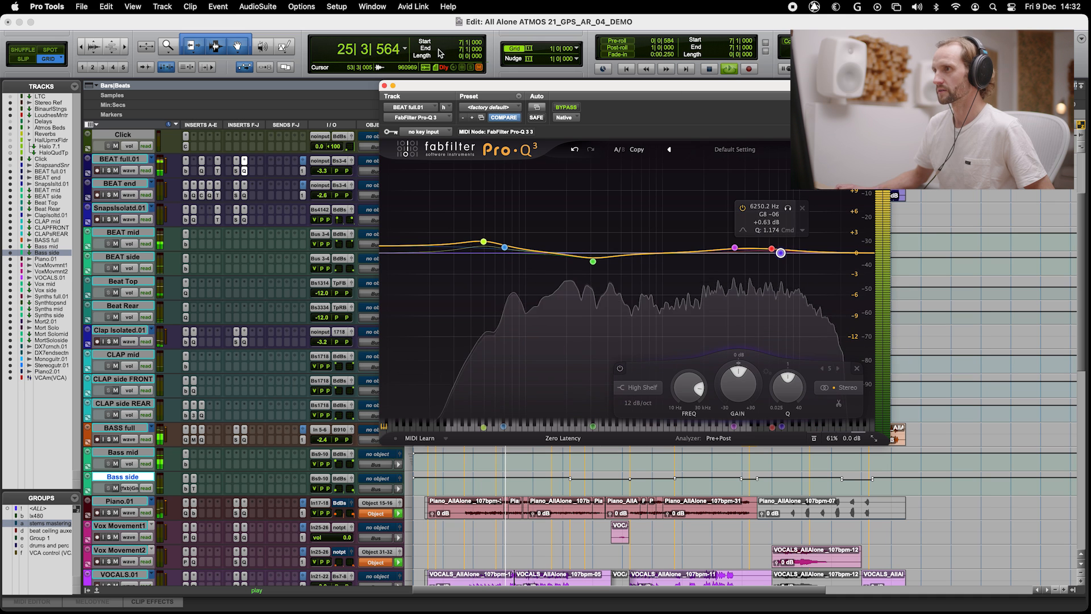
pyautogui.click(384, 86)
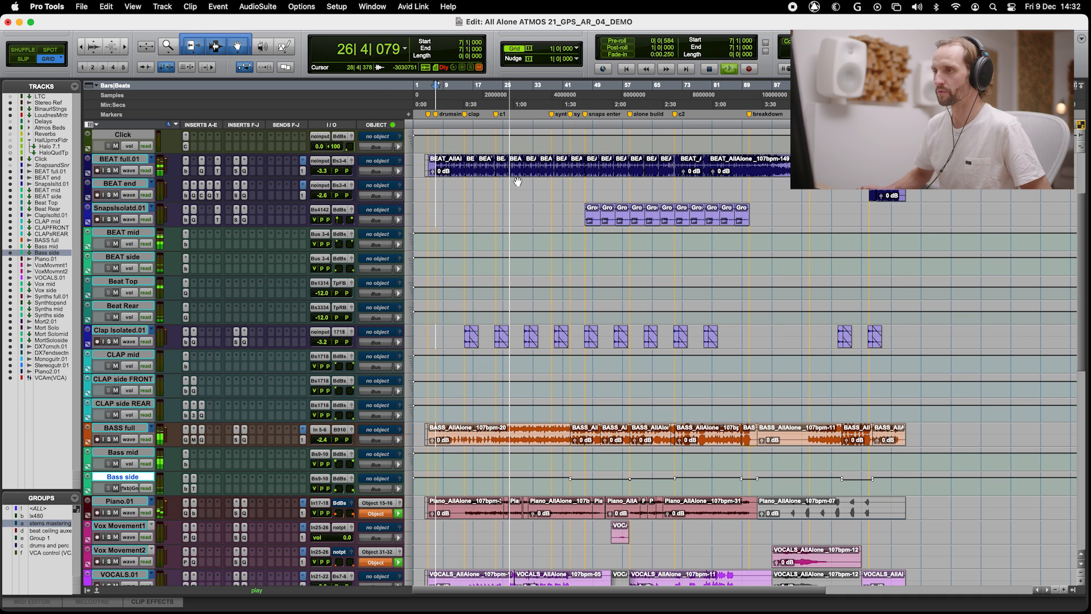